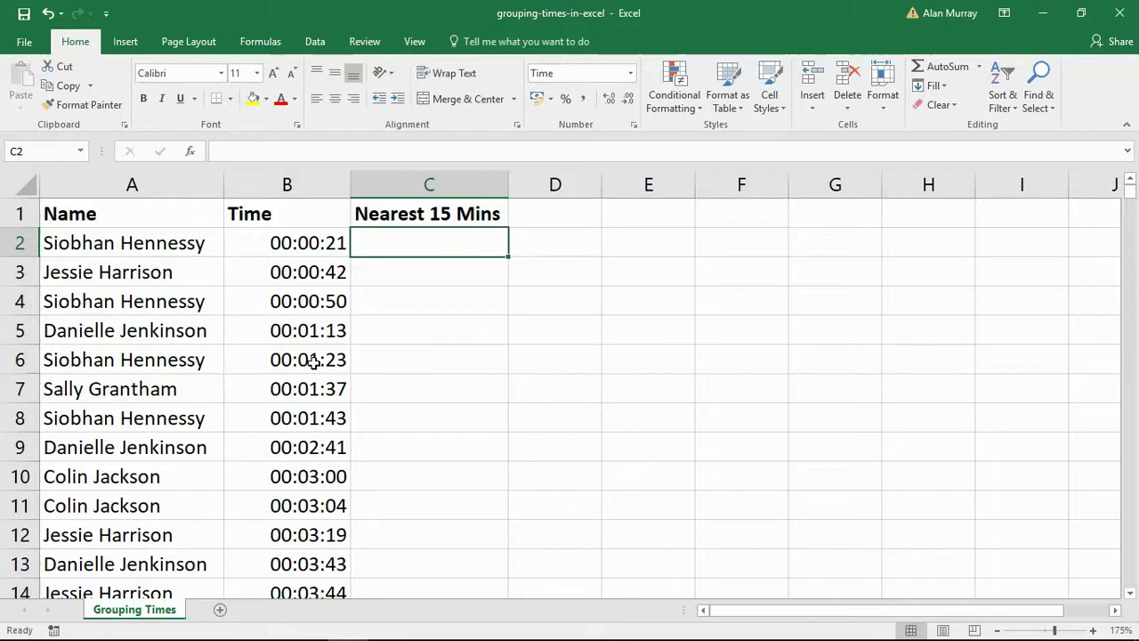
{"action": "left_click_drag", "start_coordinate": [305, 242], "coordinate": [307, 418]}
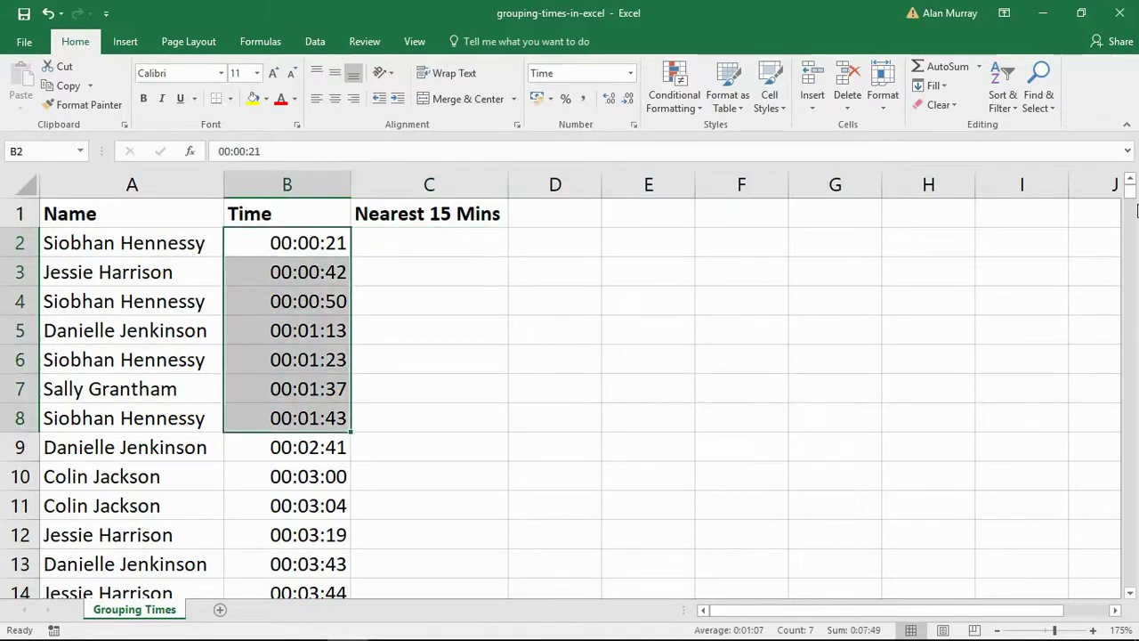
{"action": "mouse_move", "coordinate": [1127, 187]}
{"action": "left_mouse_down"}
{"action": "mouse_move", "coordinate": [1130, 310]}
{"action": "mouse_move", "coordinate": [1129, 188]}
{"action": "left_mouse_up"}
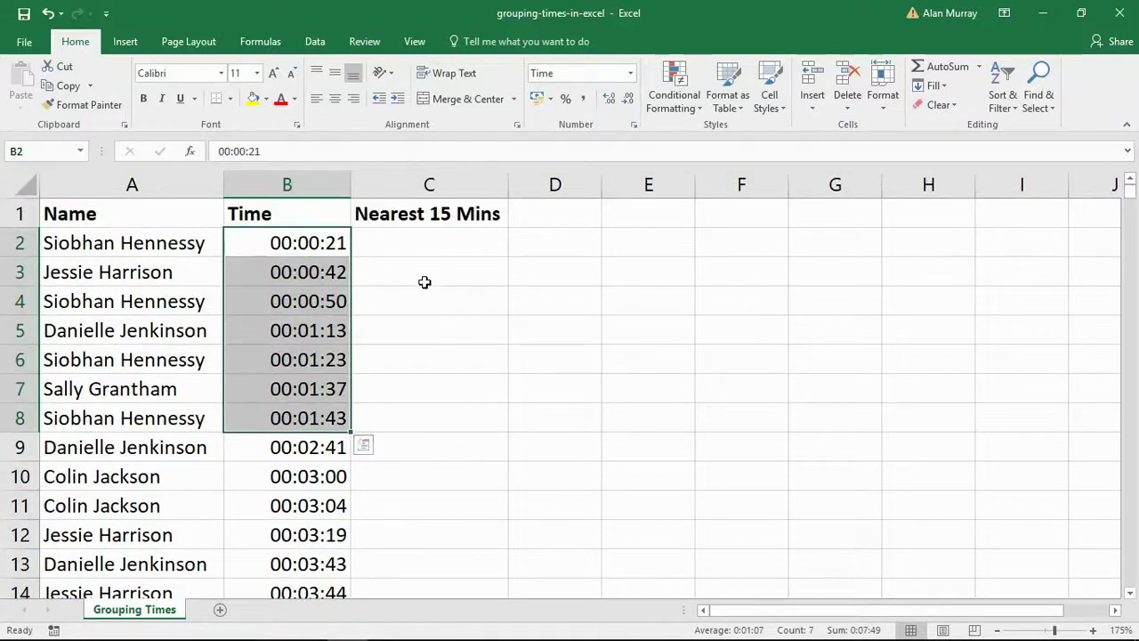
{"action": "left_click", "coordinate": [415, 251]}
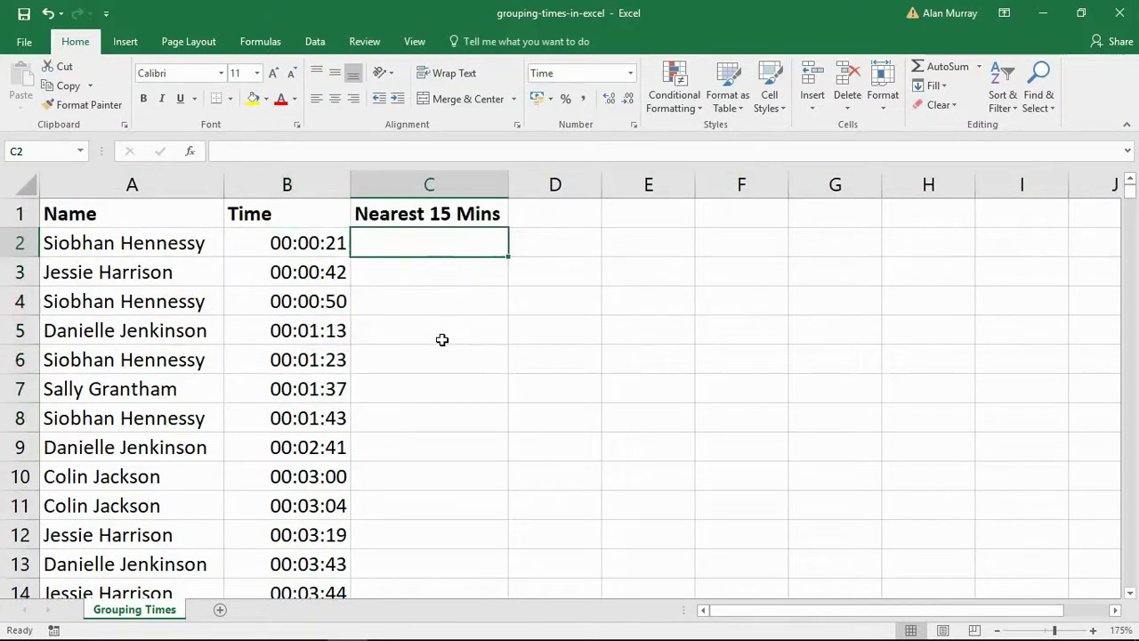
{"action": "type", "text": "=m"}
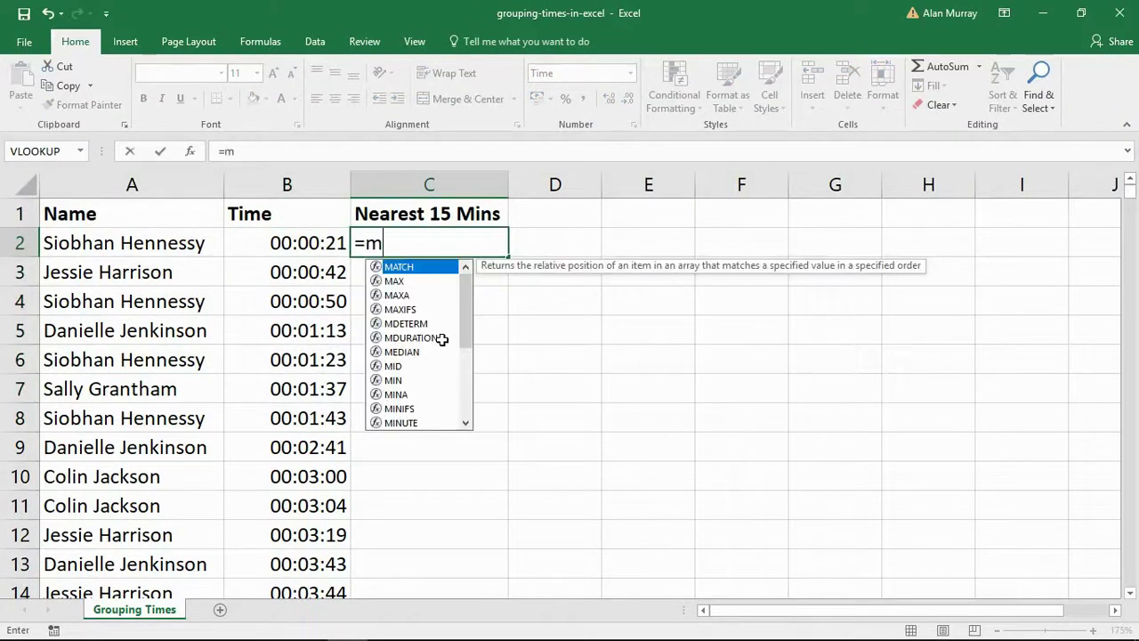
{"action": "key", "text": "Escape"}
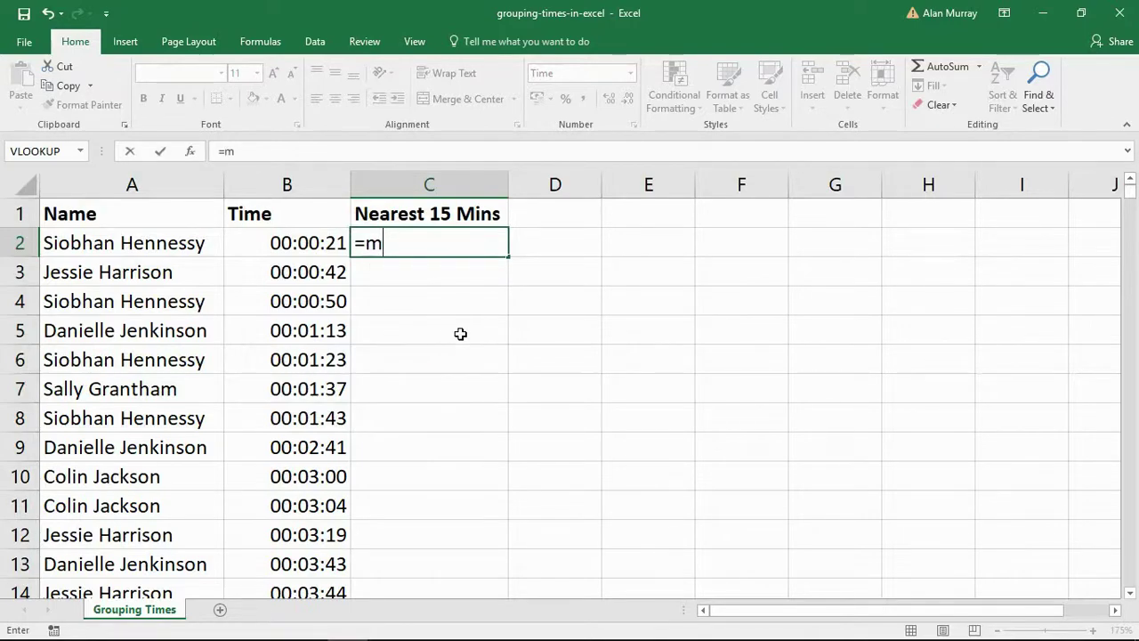
{"action": "key", "text": "Escape"}
- Begin an MROUND formula in cell C2 with the time in B2 as the number to round
{"action": "scroll", "coordinate": [509, 367], "scroll_direction": "up", "scroll_amount": 4}
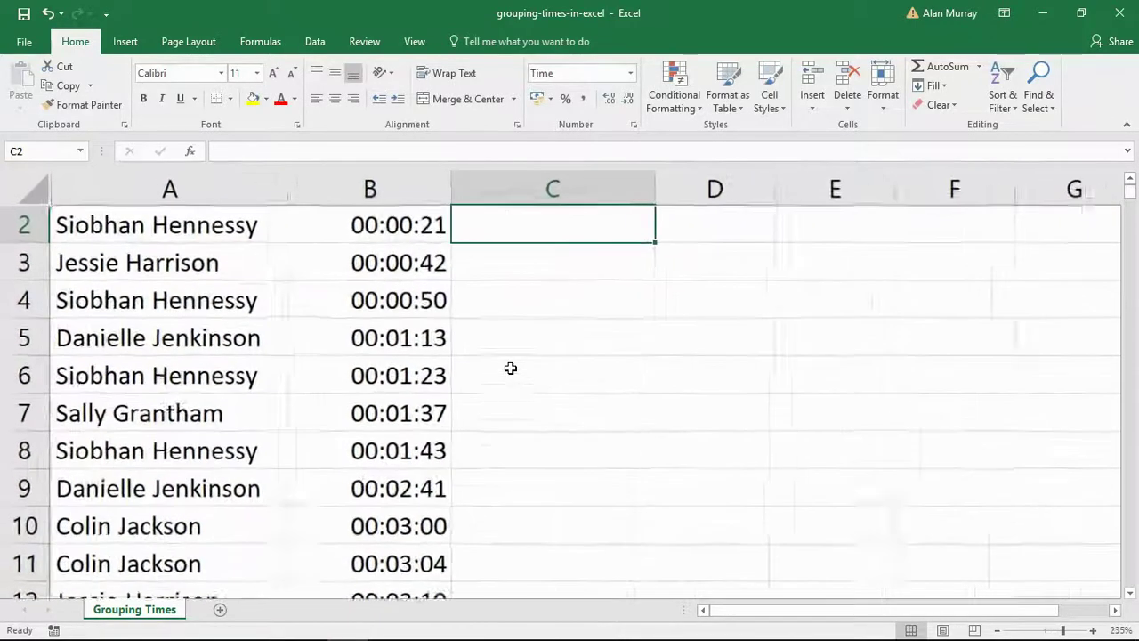
{"action": "type", "text": "="}
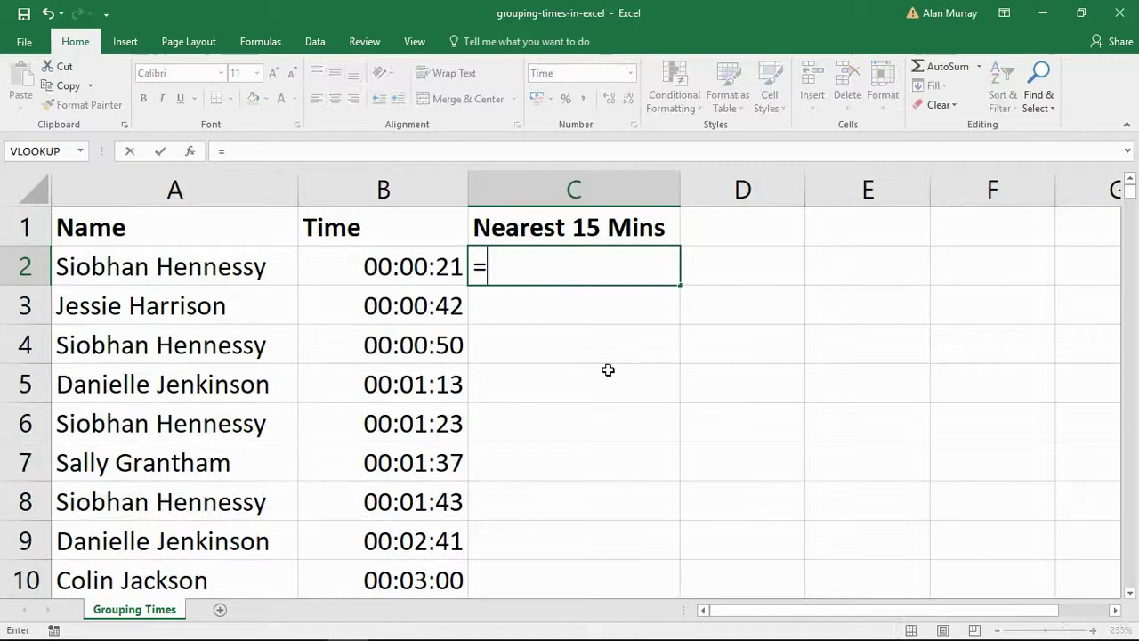
{"action": "type", "text": "mround"}
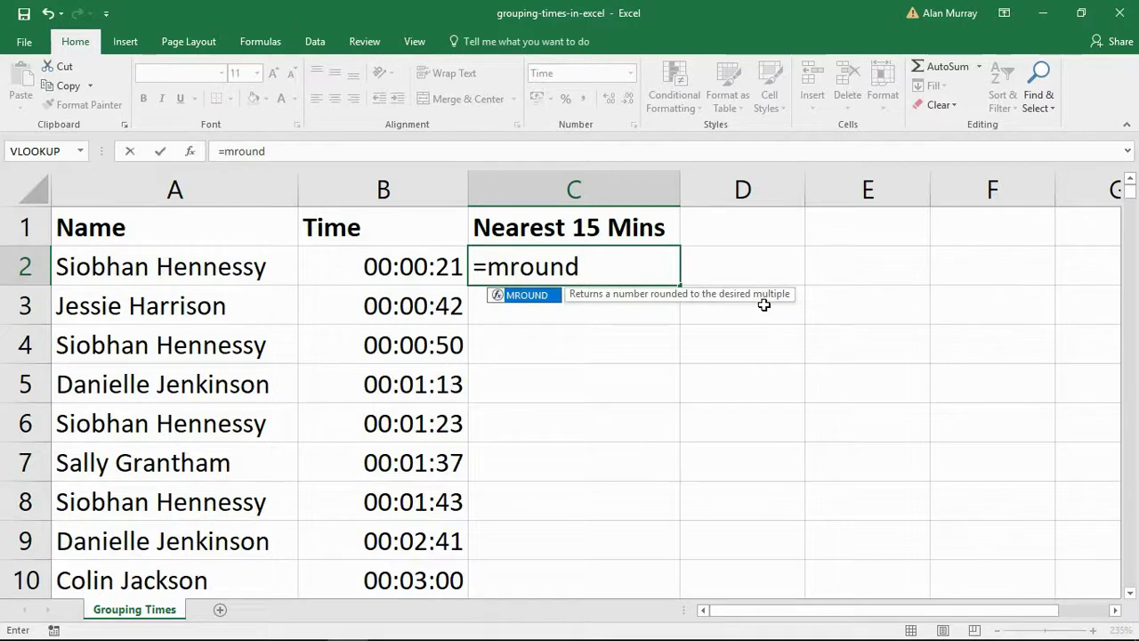
{"action": "type", "text": "("}
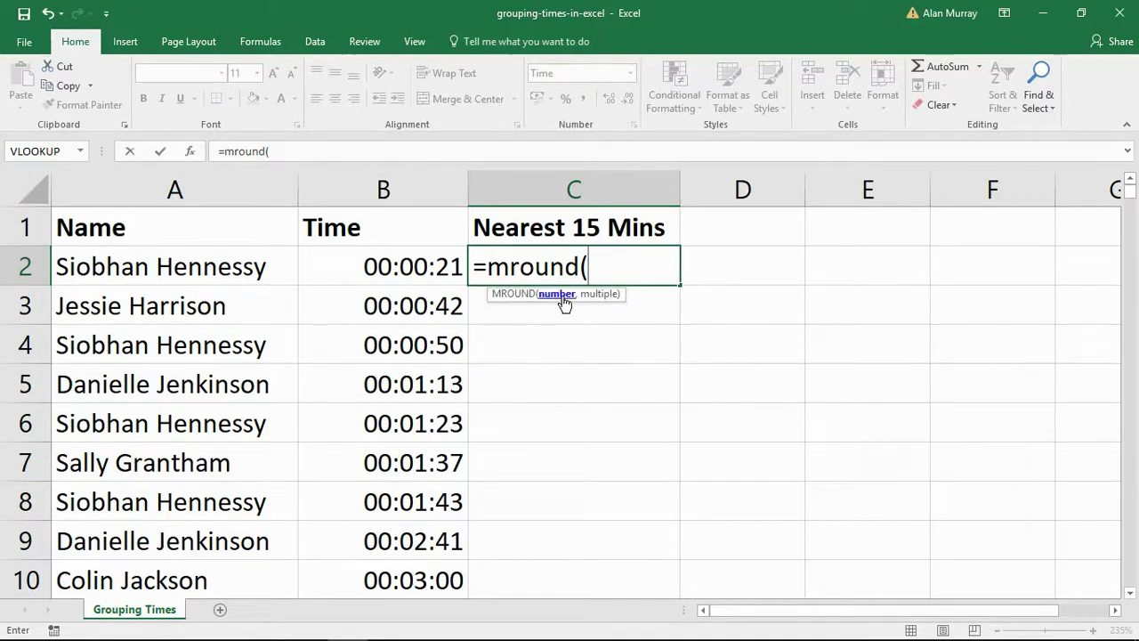
{"action": "left_click", "coordinate": [406, 269]}
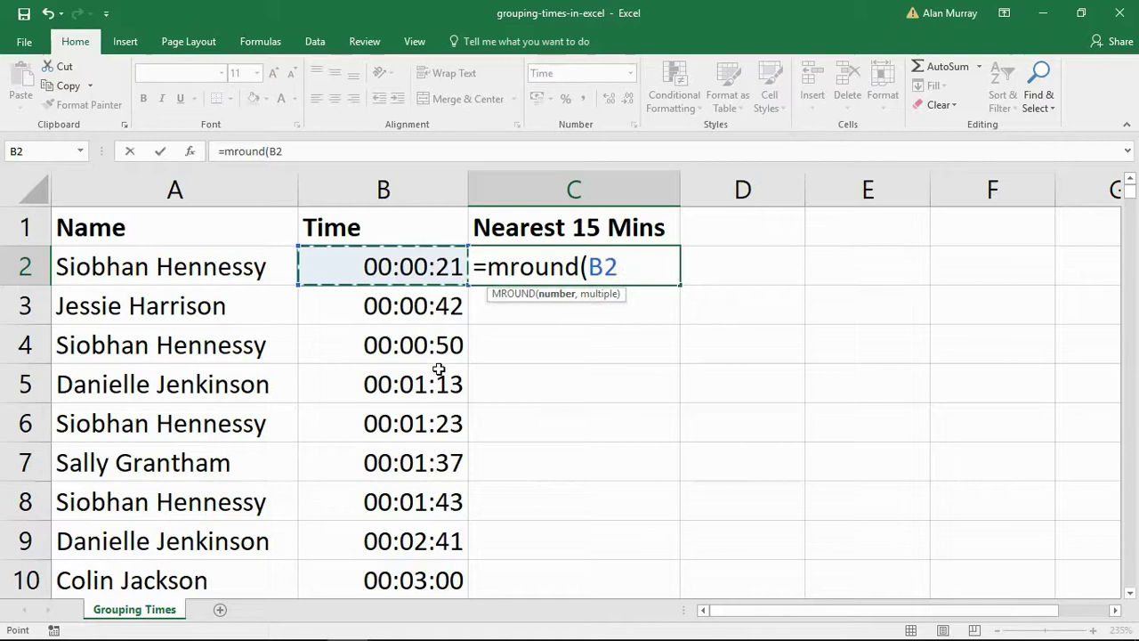
{"action": "type", "text": ","}
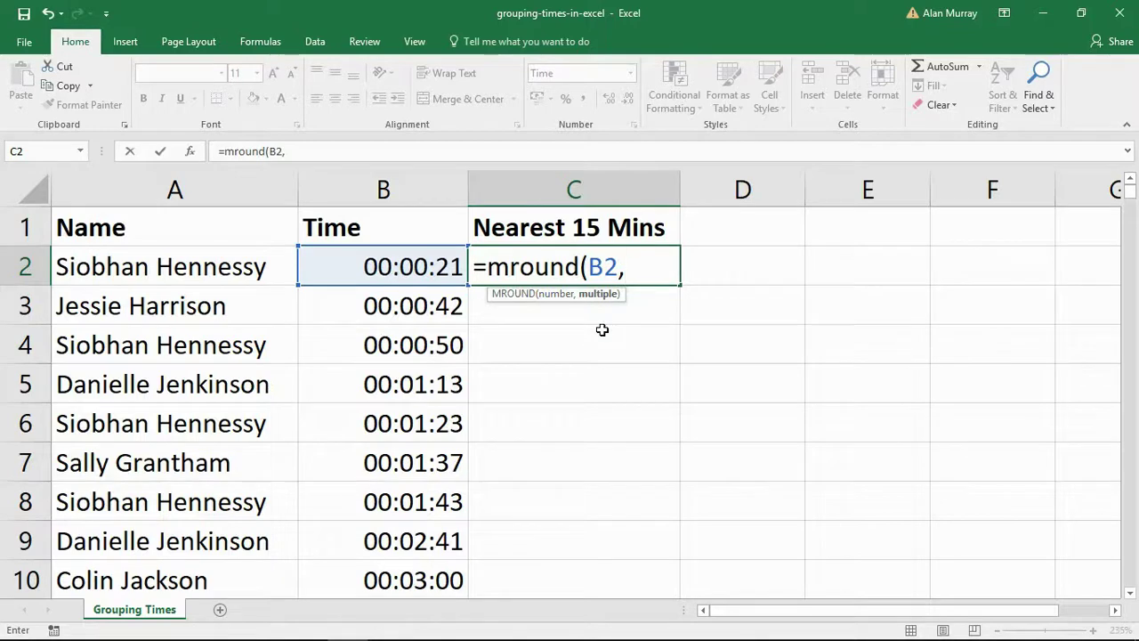
- Complete the MROUND formula in C2 with TIME(0,15,0) as the multiple and enter it
{"action": "type", "text": "time"}
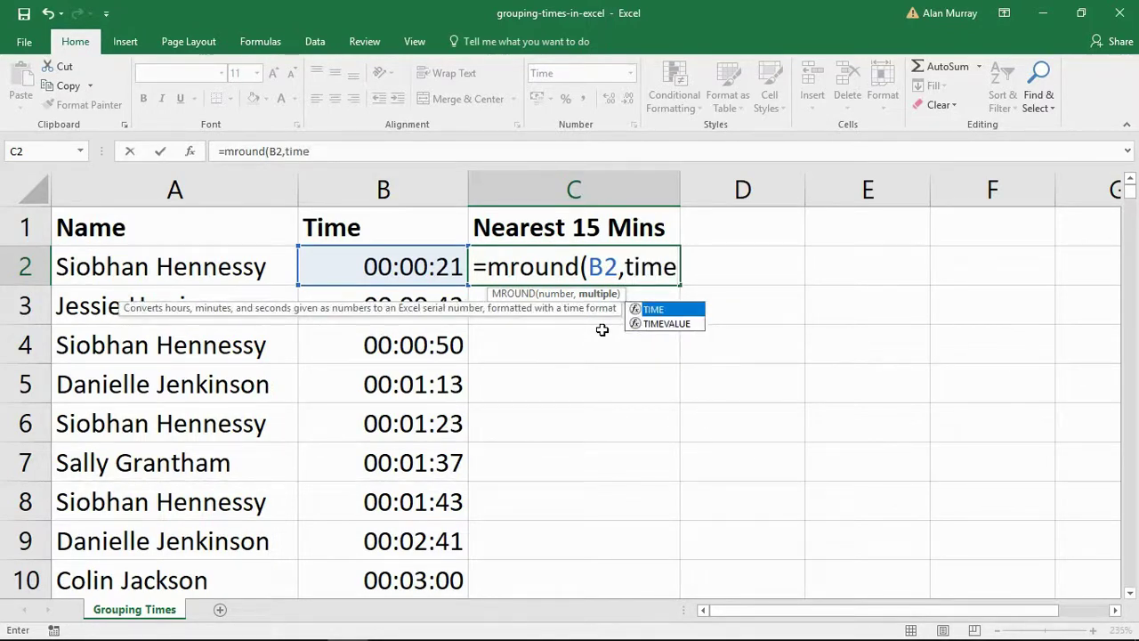
{"action": "type", "text": "("}
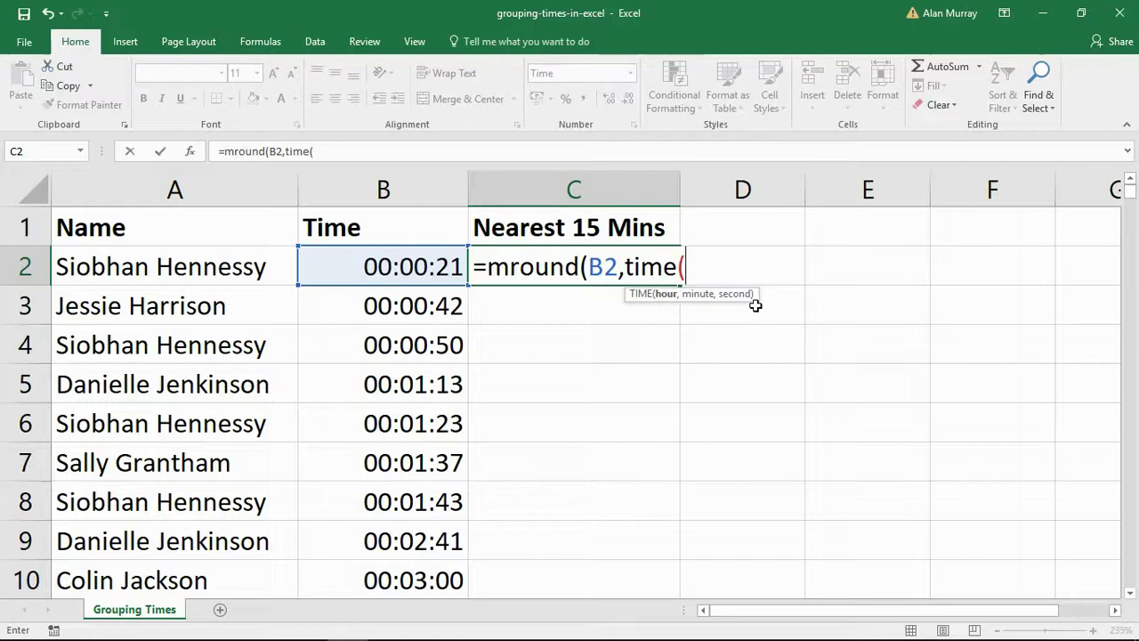
{"action": "type", "text": "0,"}
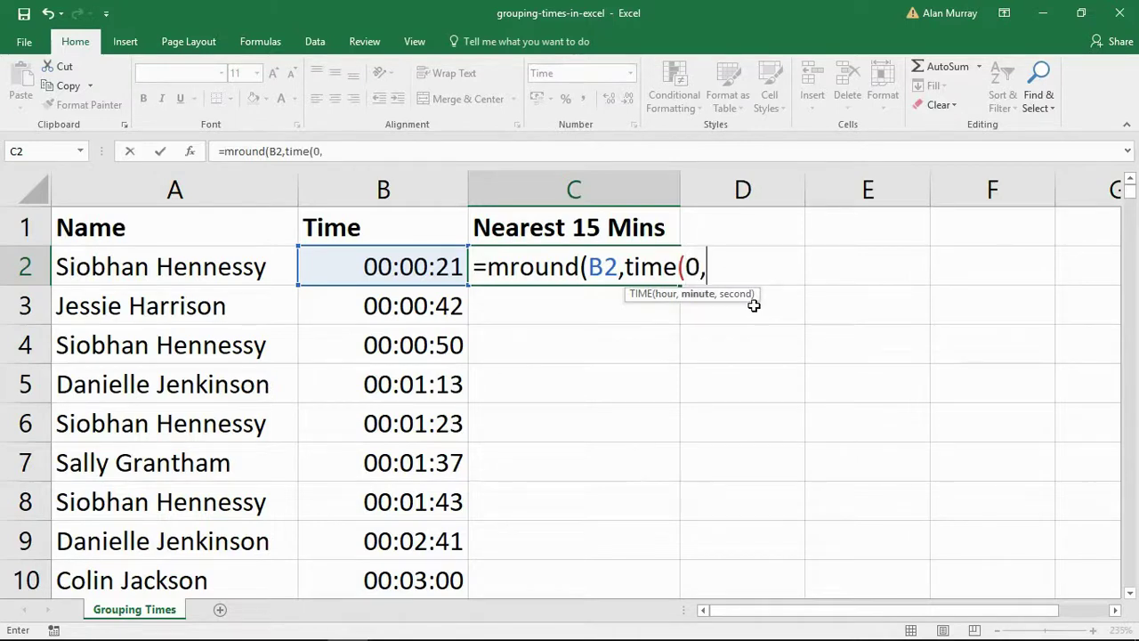
{"action": "type", "text": "15,0"}
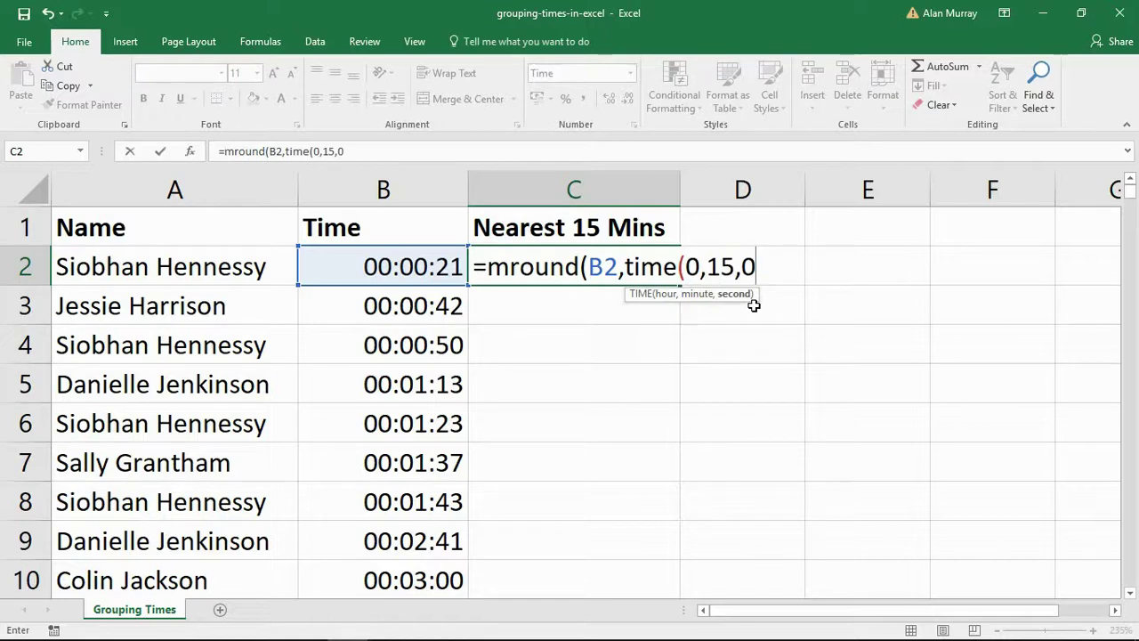
{"action": "type", "text": "))"}
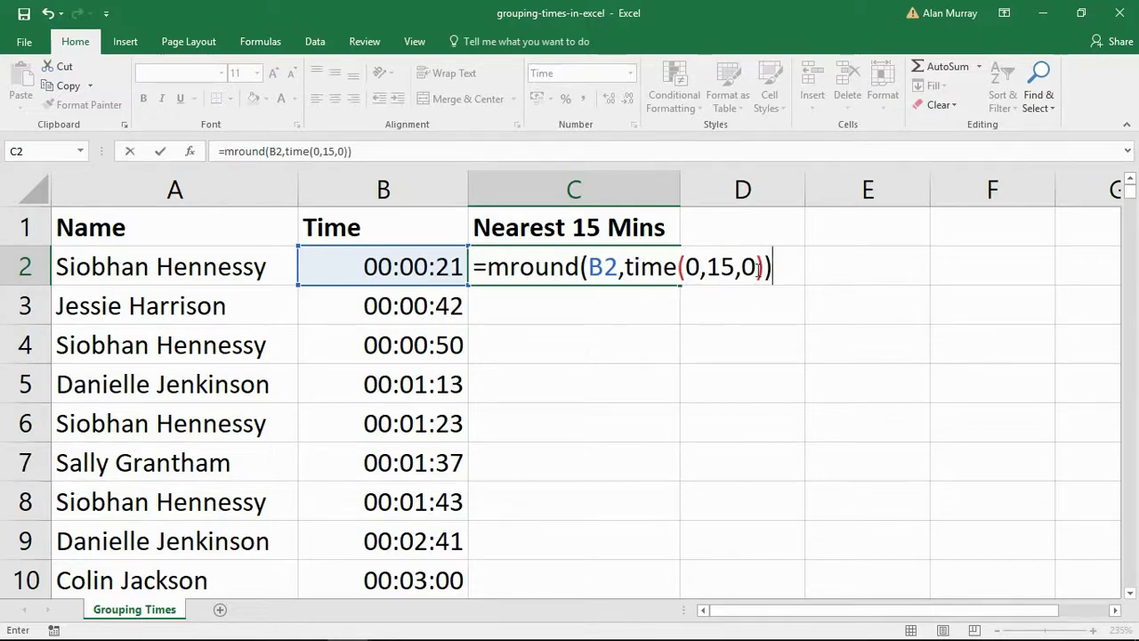
{"action": "left_click", "coordinate": [762, 266]}
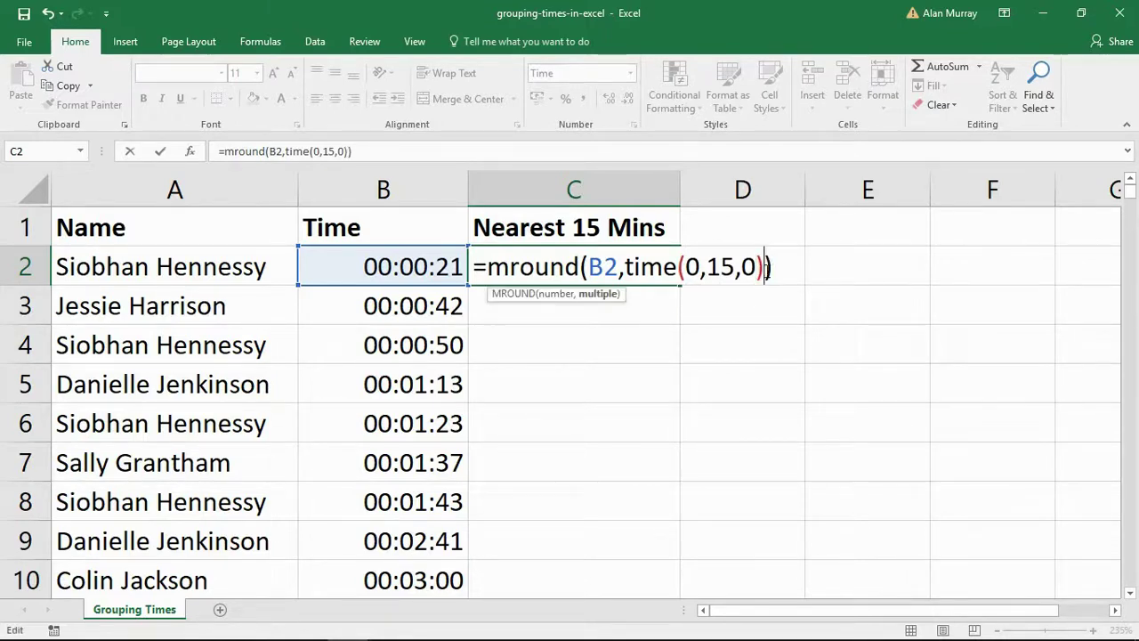
{"action": "left_click_drag", "start_coordinate": [624, 267], "coordinate": [767, 267]}
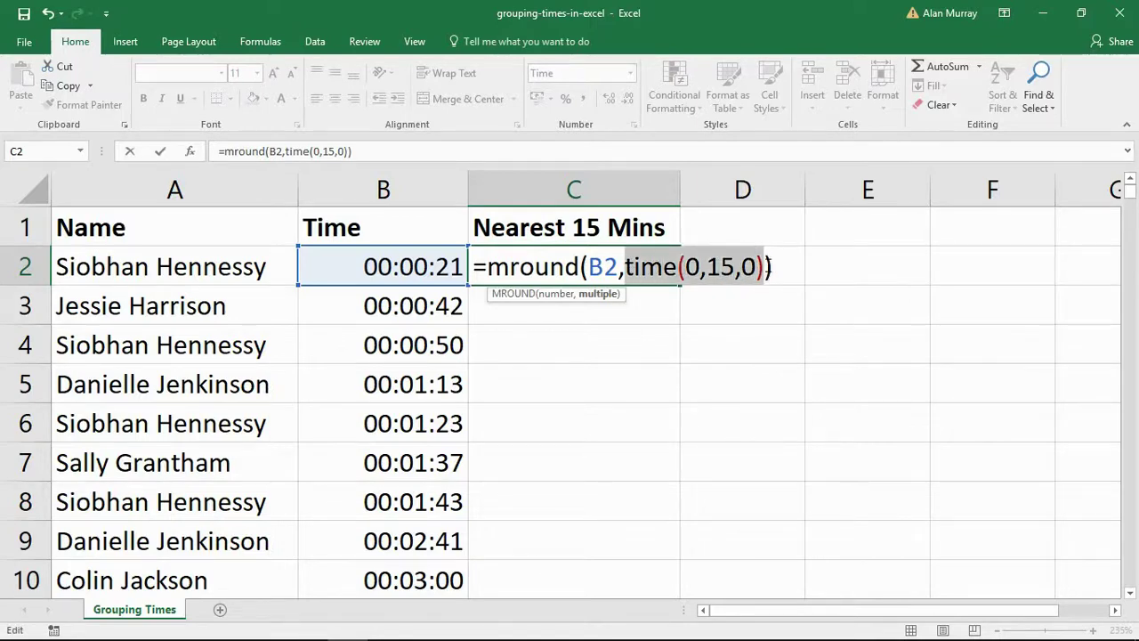
{"action": "left_click", "coordinate": [718, 272]}
{"action": "left_click", "coordinate": [623, 267]}
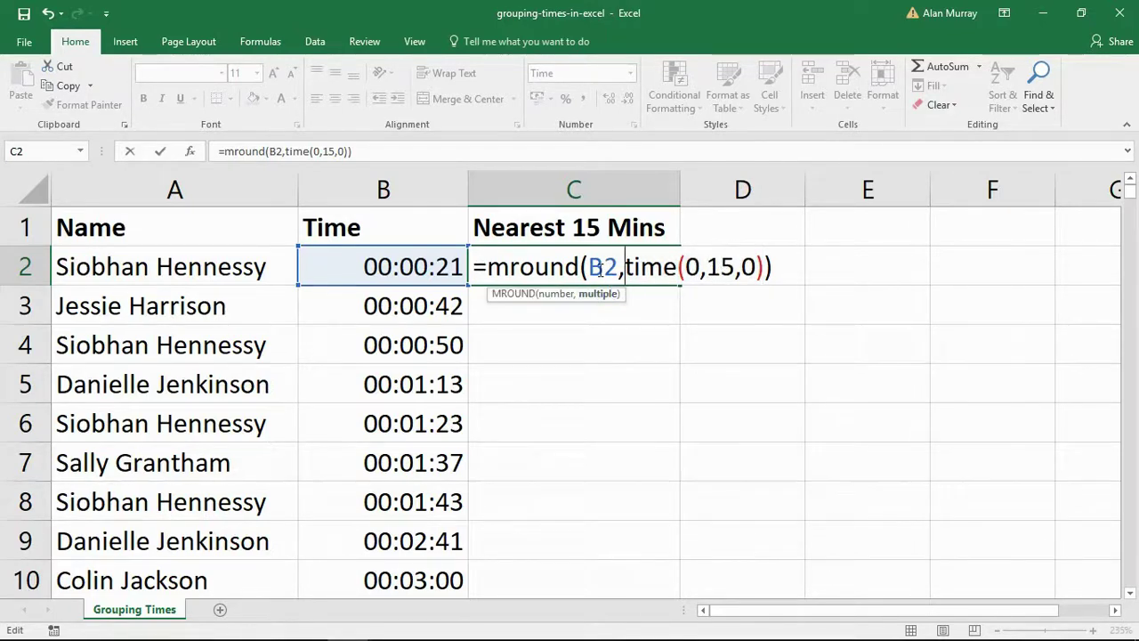
{"action": "left_click_drag", "start_coordinate": [588, 267], "coordinate": [619, 274]}
{"action": "key", "text": "Return"}
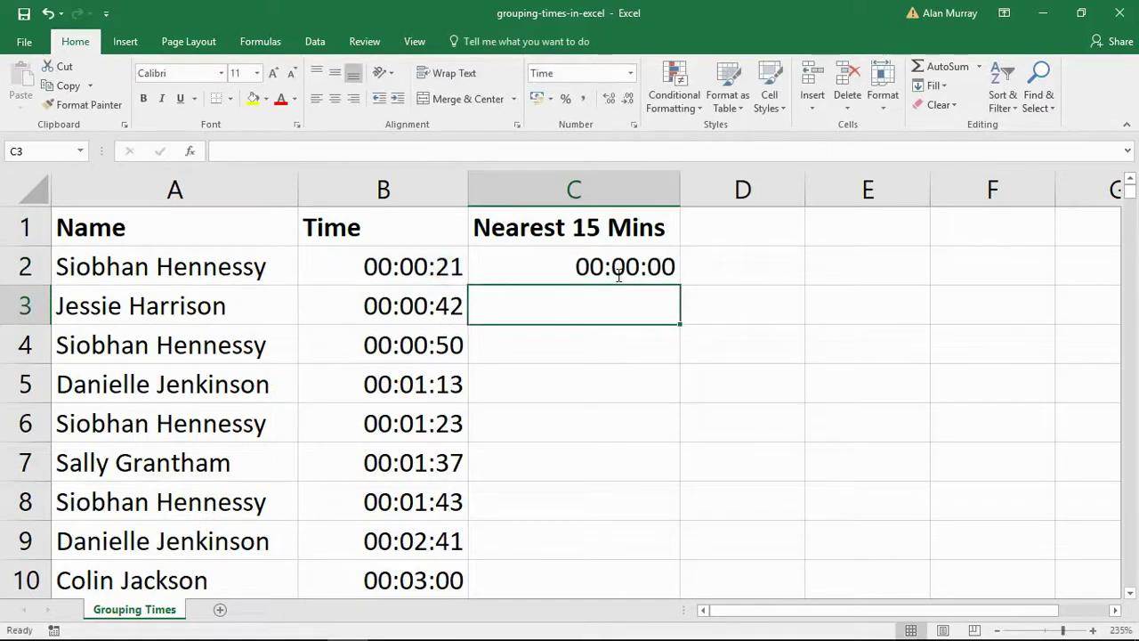
- Fill the C2 formula down the whole Nearest 15 Mins column
{"action": "left_click", "coordinate": [669, 269]}
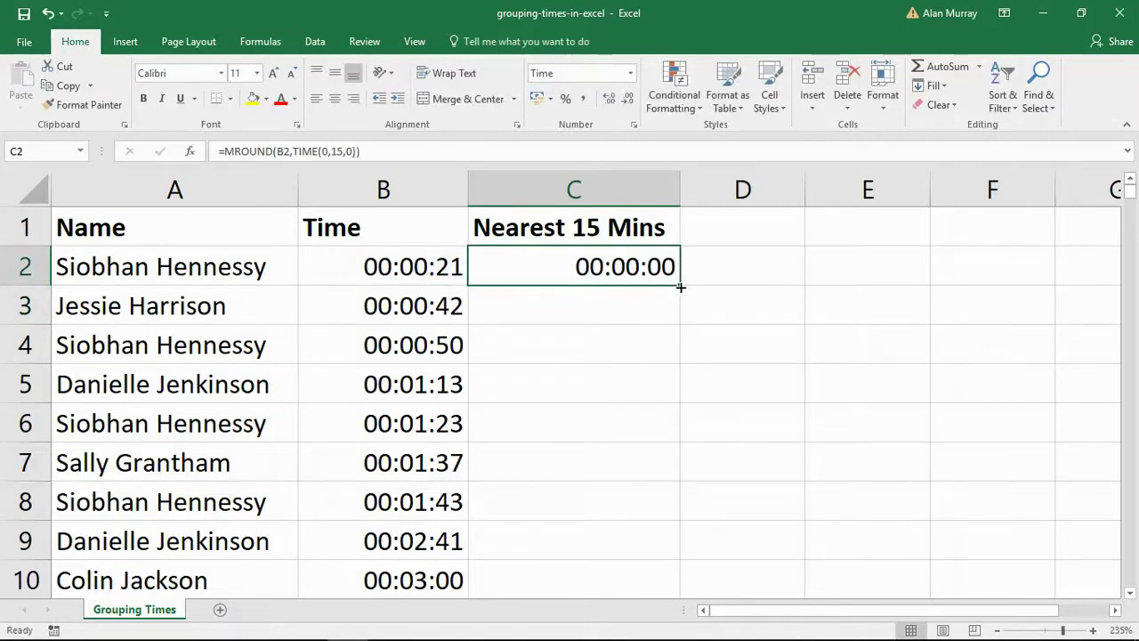
{"action": "double_click", "coordinate": [679, 287]}
- Compare the original times with the rounded times in rows 26 and 27
{"action": "scroll", "coordinate": [578, 338], "scroll_direction": "down", "scroll_amount": 6}
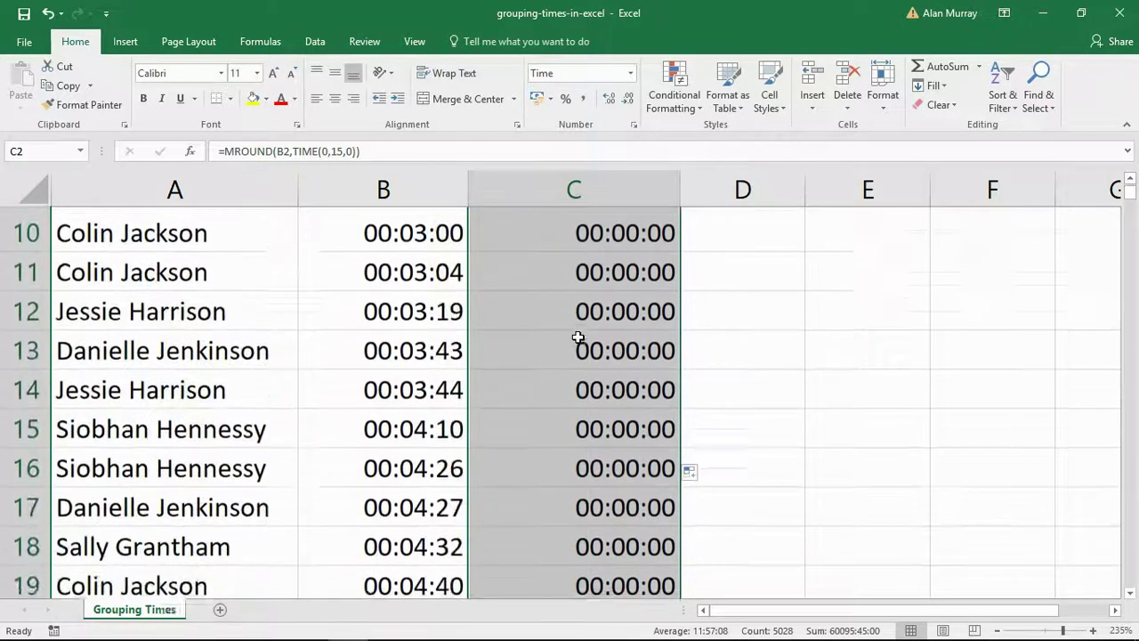
{"action": "scroll", "coordinate": [578, 340], "scroll_direction": "down", "scroll_amount": 1}
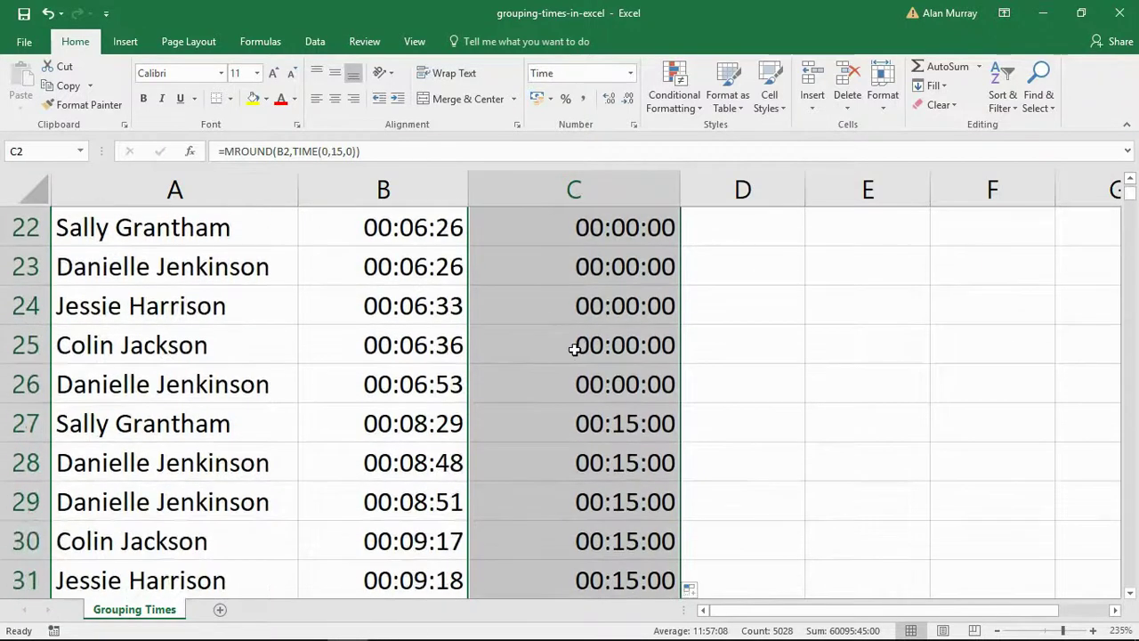
{"action": "left_click_drag", "start_coordinate": [428, 384], "coordinate": [543, 411]}
{"action": "left_click_drag", "start_coordinate": [405, 384], "coordinate": [564, 386]}
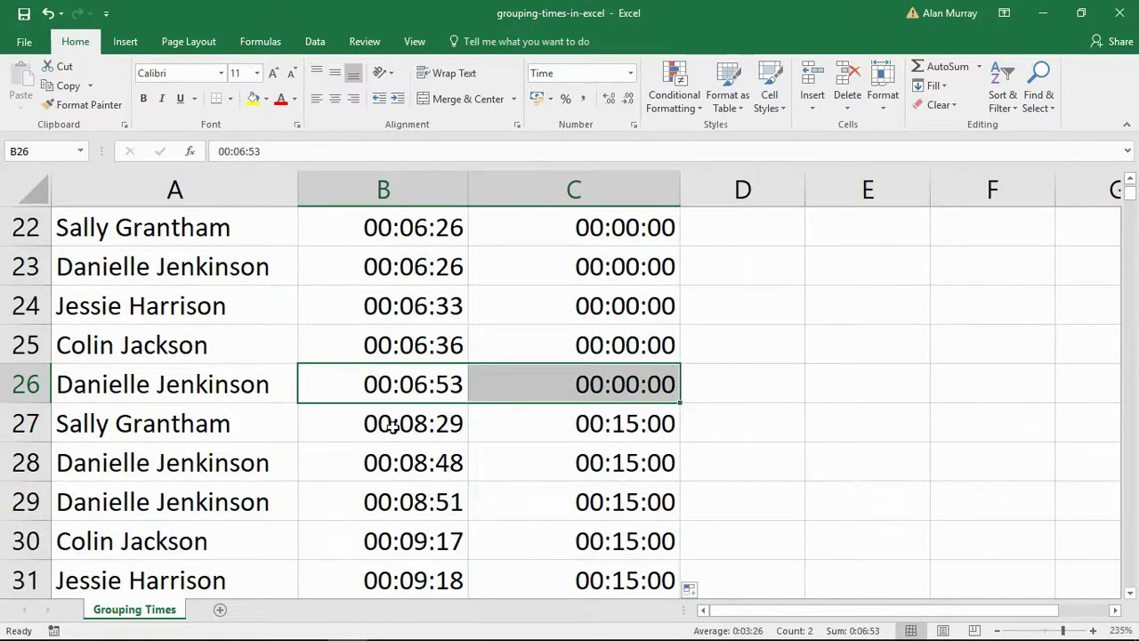
{"action": "left_click_drag", "start_coordinate": [402, 426], "coordinate": [564, 422]}
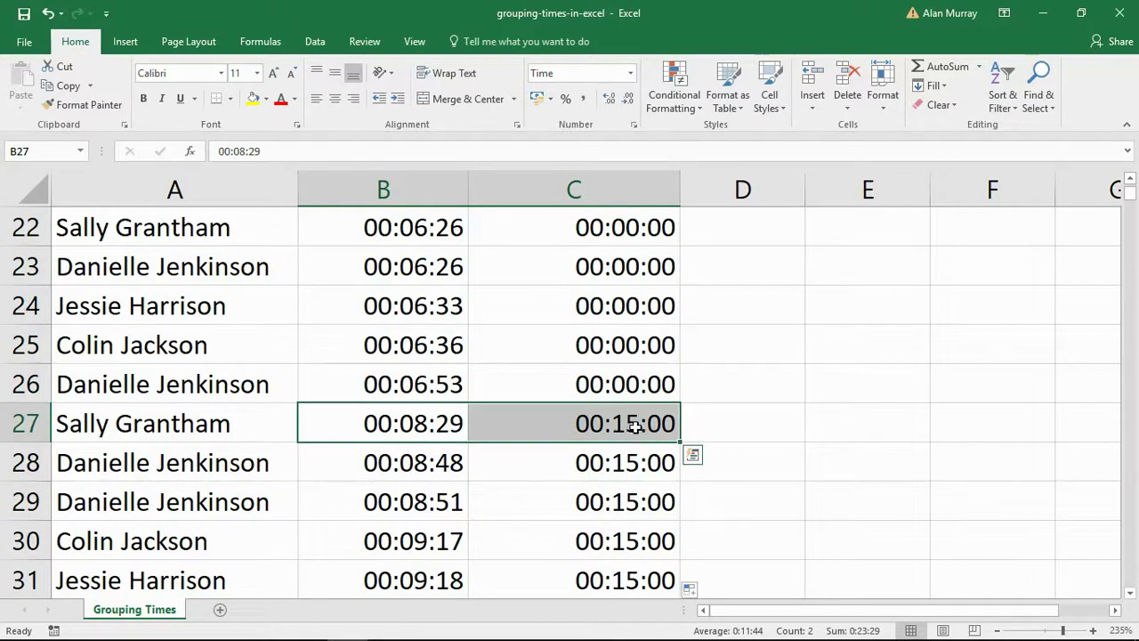
- Compare the original times with the rounded times at the next rounding change, in rows 80 and 81
{"action": "scroll", "coordinate": [627, 425], "scroll_direction": "down", "scroll_amount": 5}
{"action": "scroll", "coordinate": [627, 425], "scroll_direction": "down", "scroll_amount": 4}
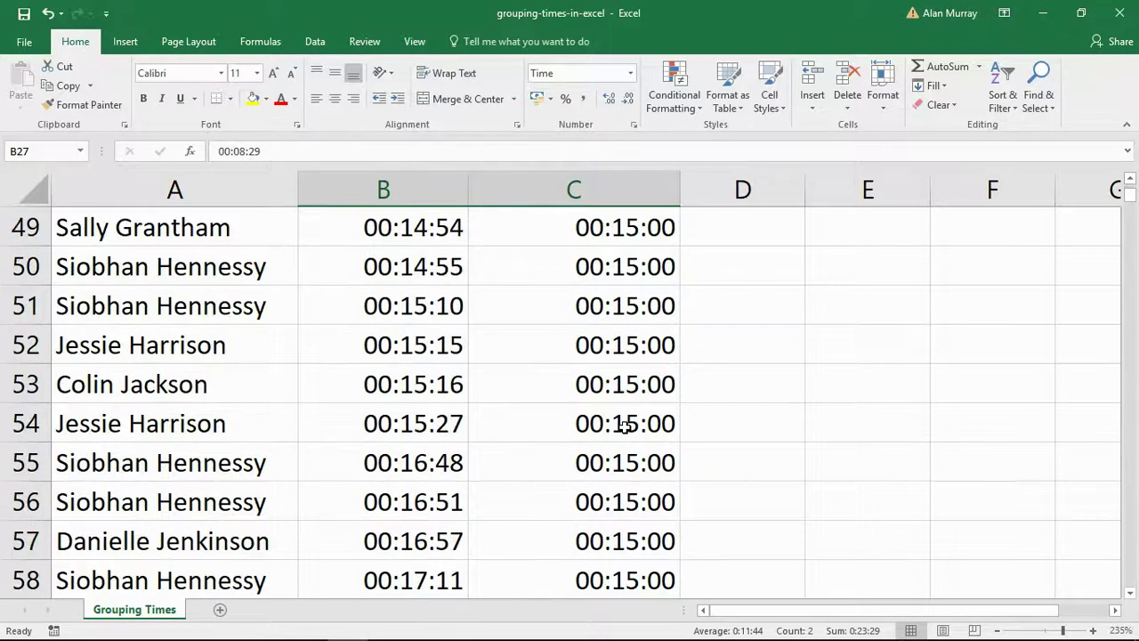
{"action": "scroll", "coordinate": [503, 432], "scroll_direction": "down", "scroll_amount": 1}
{"action": "scroll", "coordinate": [503, 432], "scroll_direction": "down", "scroll_amount": 2}
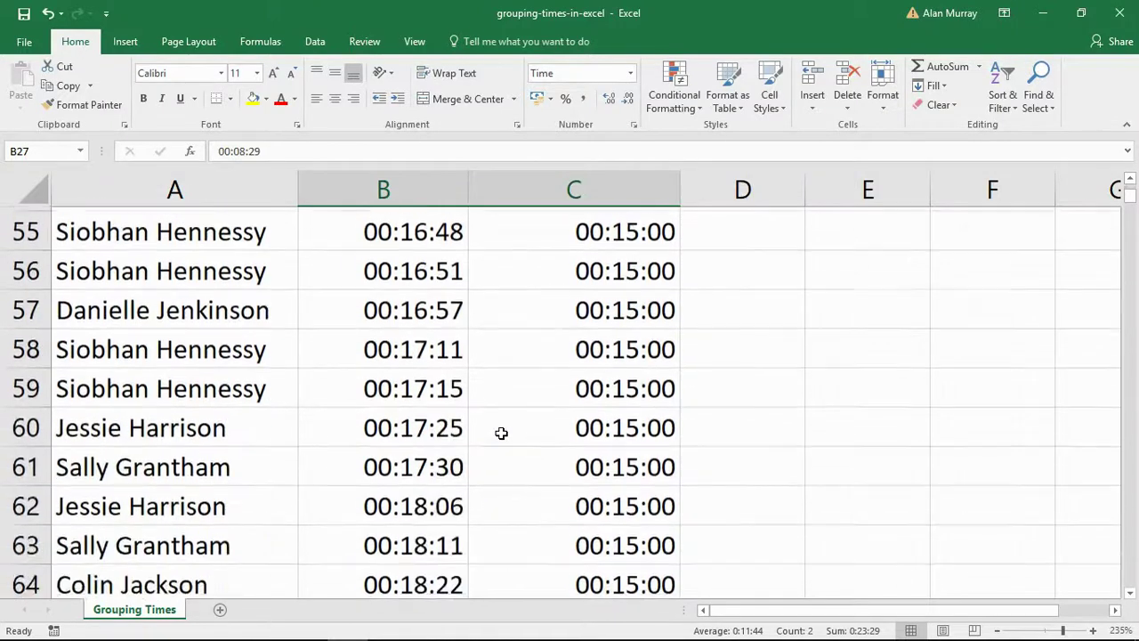
{"action": "scroll", "coordinate": [501, 433], "scroll_direction": "down", "scroll_amount": 2}
{"action": "scroll", "coordinate": [501, 433], "scroll_direction": "down", "scroll_amount": 5}
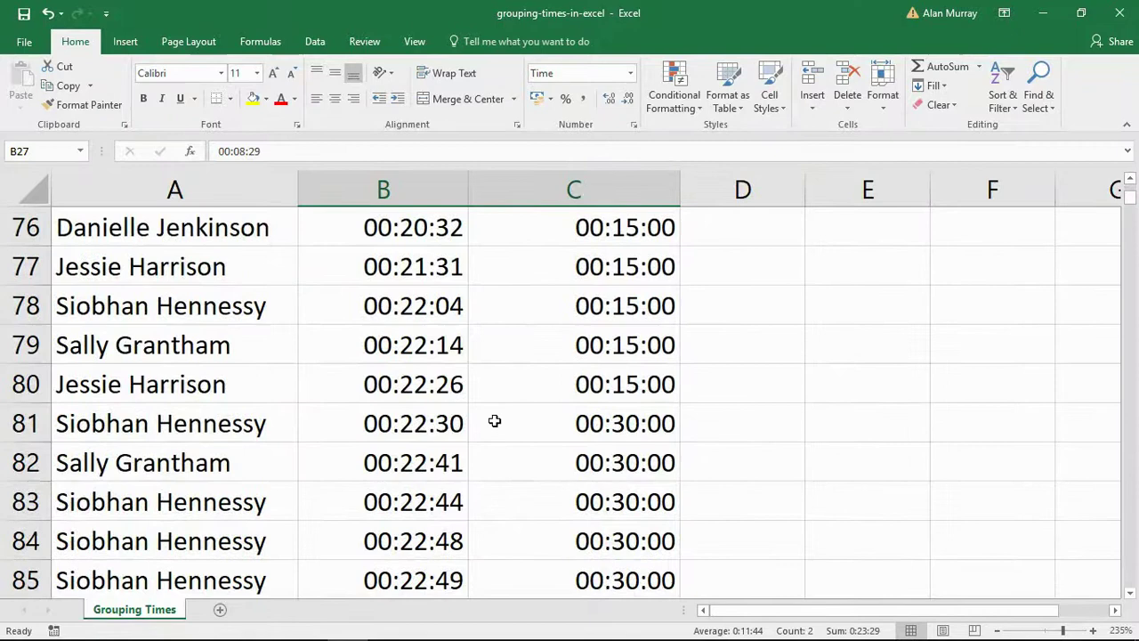
{"action": "left_click_drag", "start_coordinate": [447, 386], "coordinate": [575, 411]}
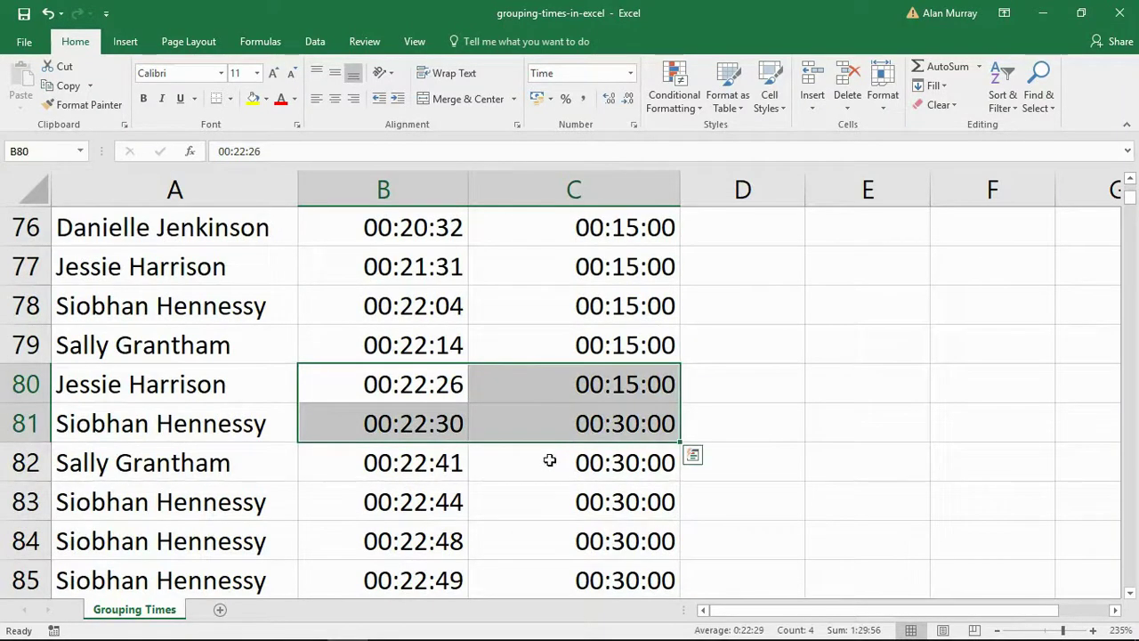
{"action": "left_click_drag", "start_coordinate": [432, 391], "coordinate": [595, 391]}
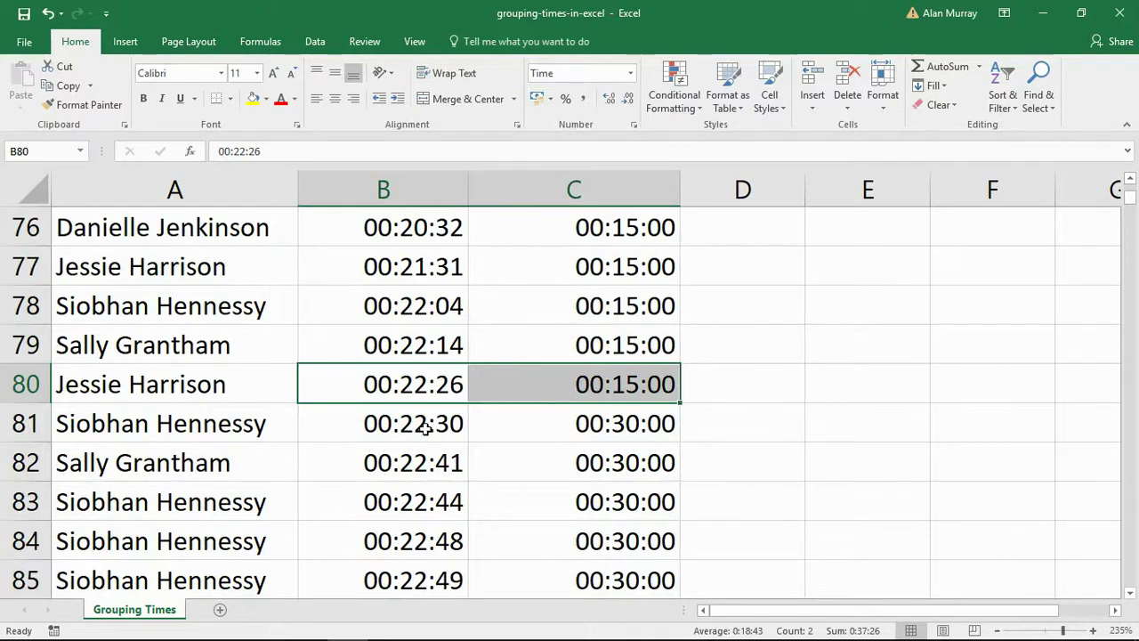
{"action": "left_click_drag", "start_coordinate": [432, 421], "coordinate": [552, 419]}
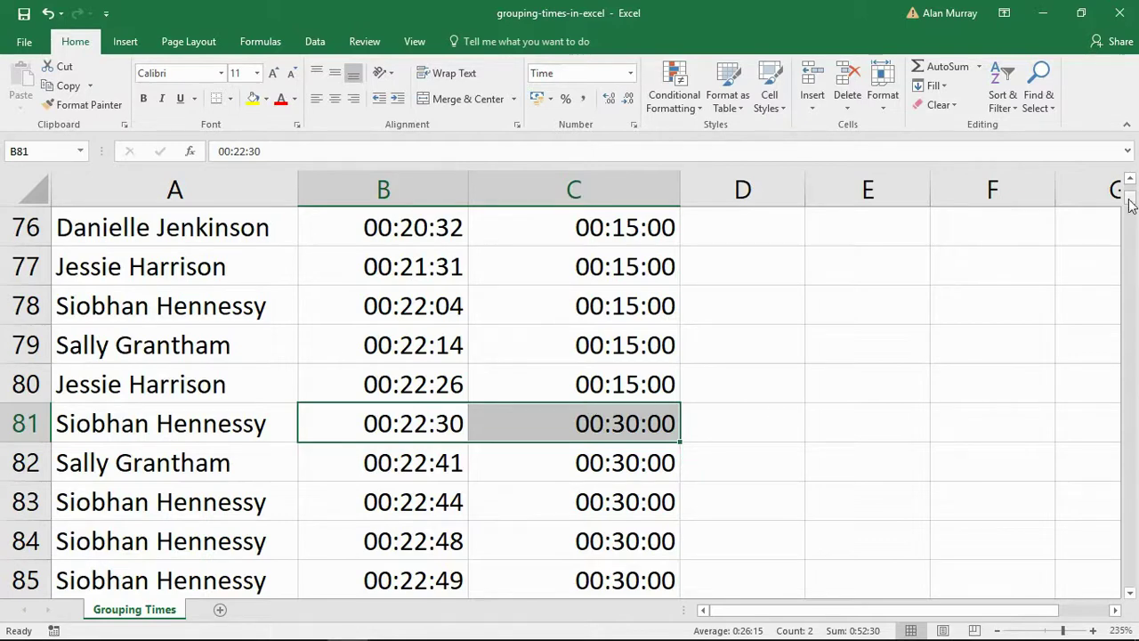
- Return to C2 and examine the TIME(0,15,0) argument inside its MROUND formula without editing it
{"action": "left_click_drag", "start_coordinate": [1130, 205], "coordinate": [1118, 190]}
{"action": "left_click", "coordinate": [618, 258]}
{"action": "double_click", "coordinate": [622, 260]}
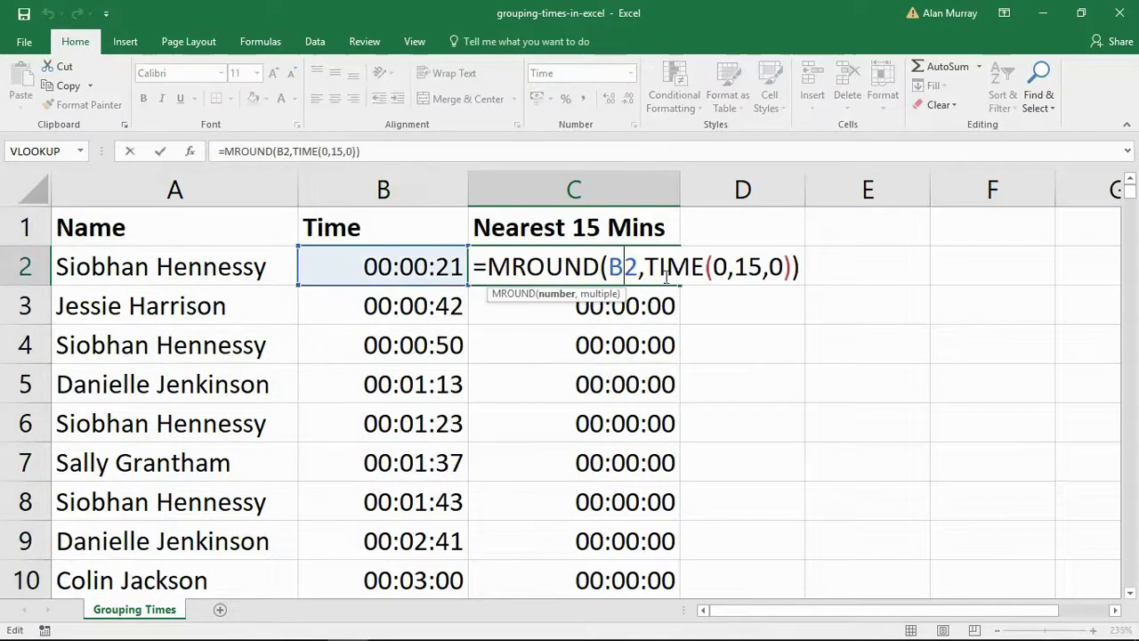
{"action": "left_click_drag", "start_coordinate": [644, 266], "coordinate": [798, 267]}
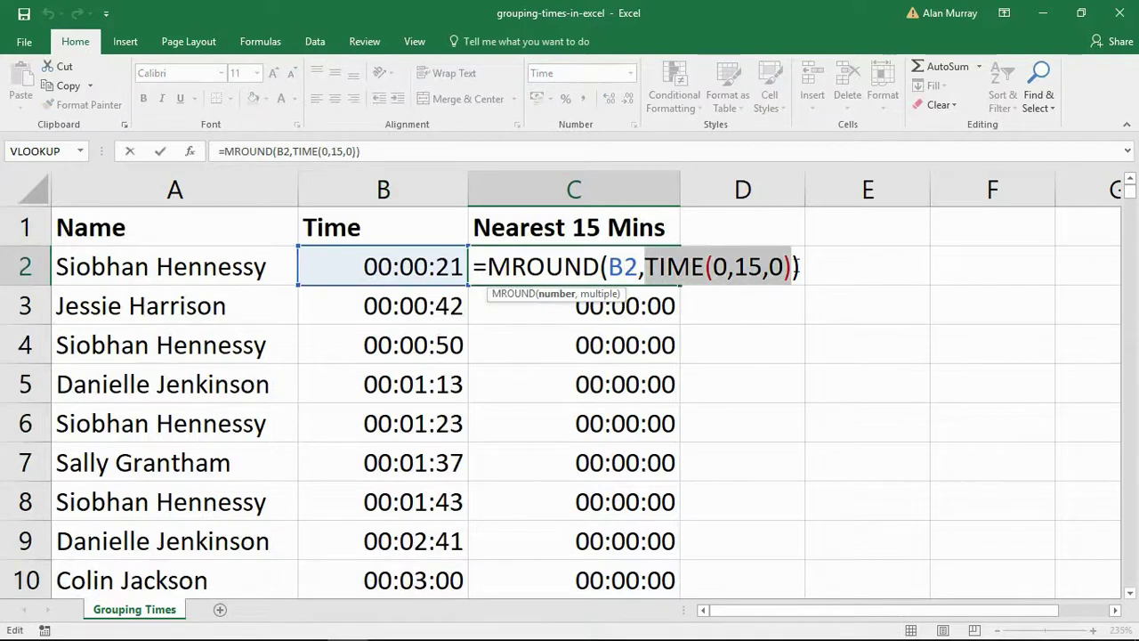
{"action": "key", "text": "Escape"}
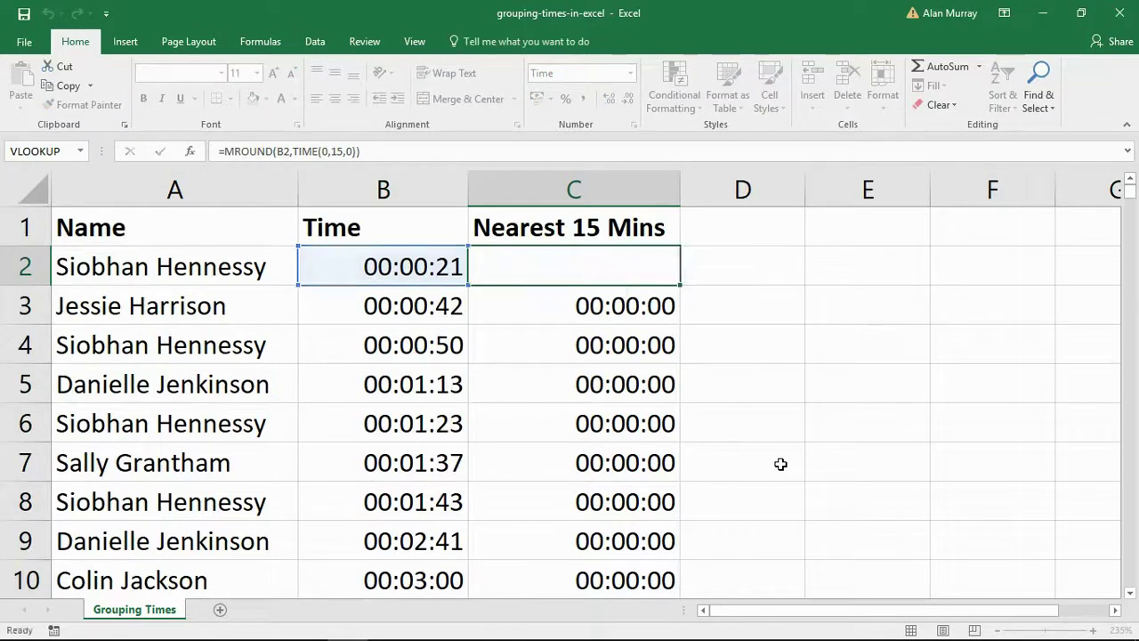